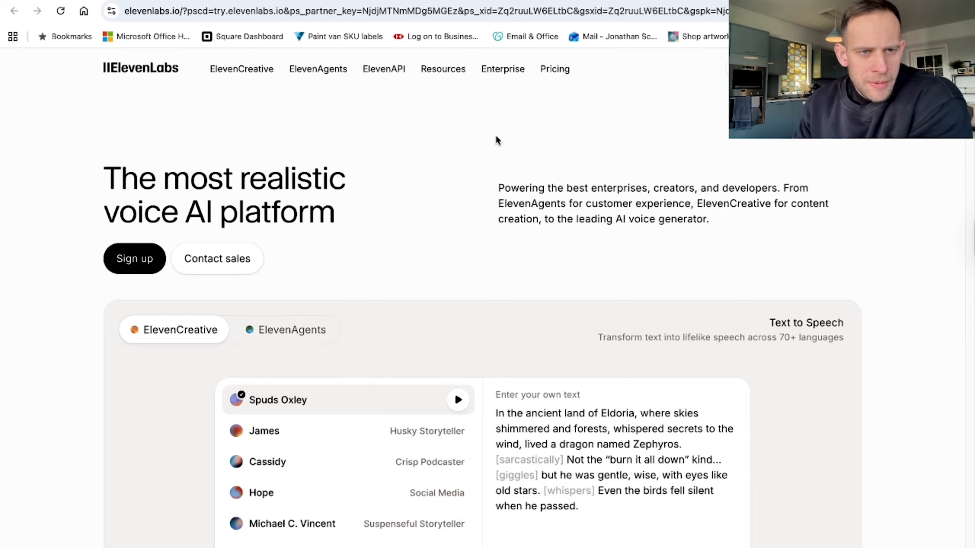
# Enter the ElevenLabs workspace and look through the Voices, Studio, Text to Speech, Speech to Text and Voice Changer tools.
pyautogui.click(133, 259)
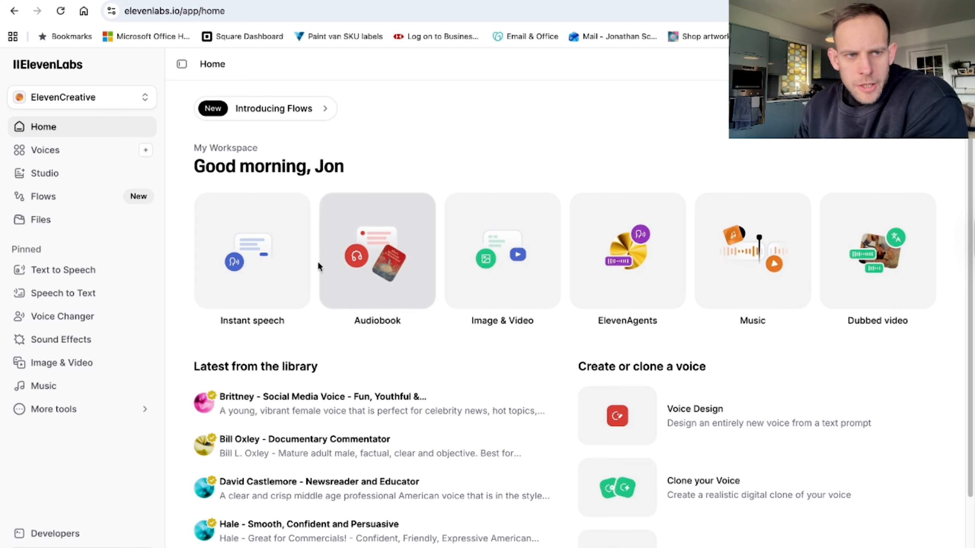
pyautogui.click(68, 151)
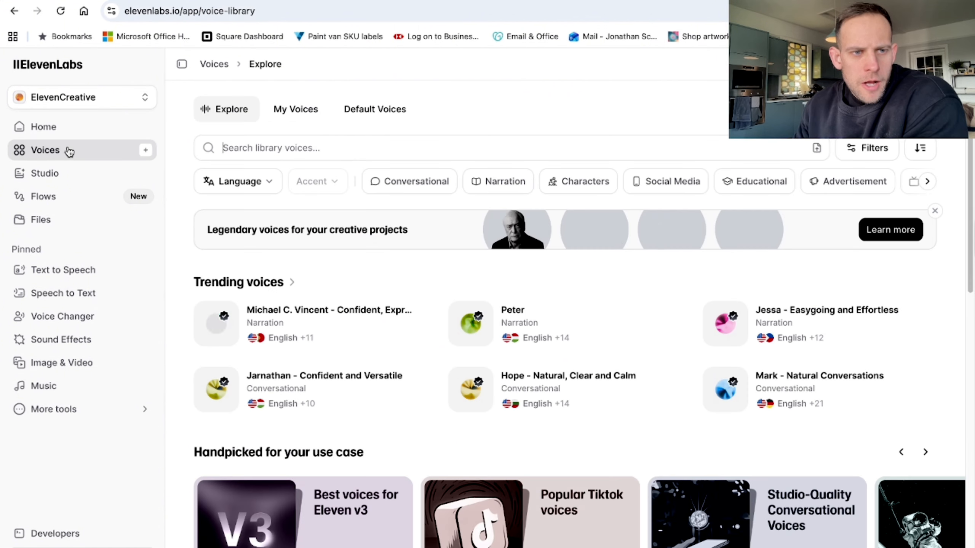
pyautogui.click(77, 175)
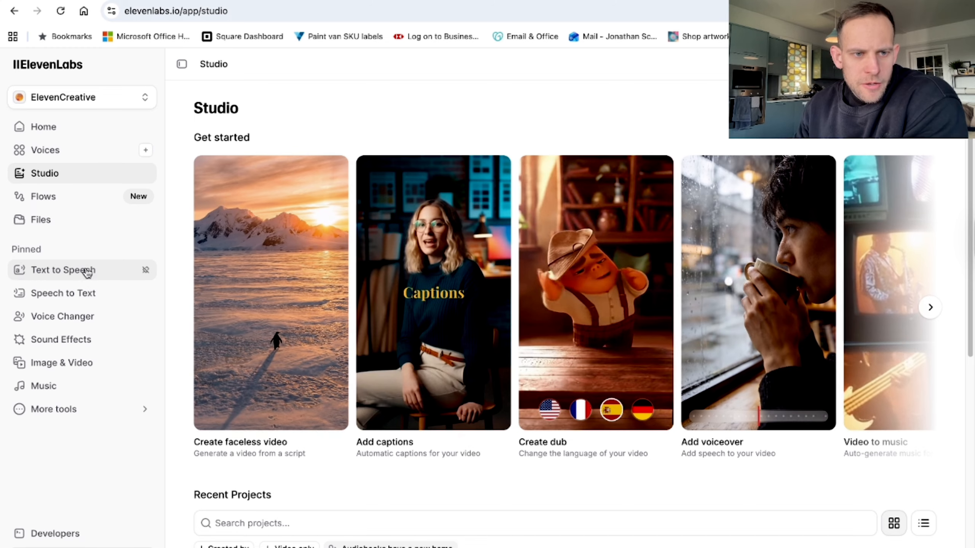
pyautogui.click(76, 270)
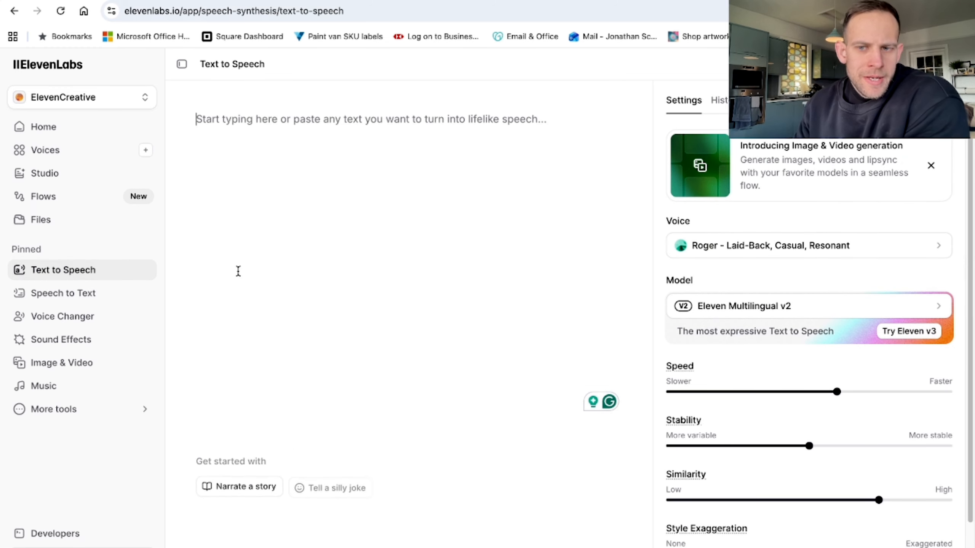
pyautogui.click(45, 291)
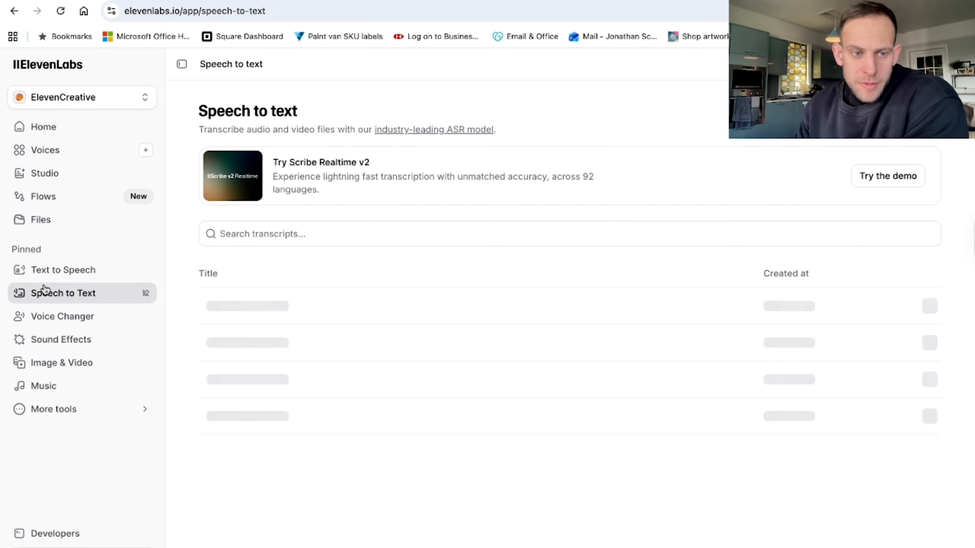
pyautogui.click(69, 318)
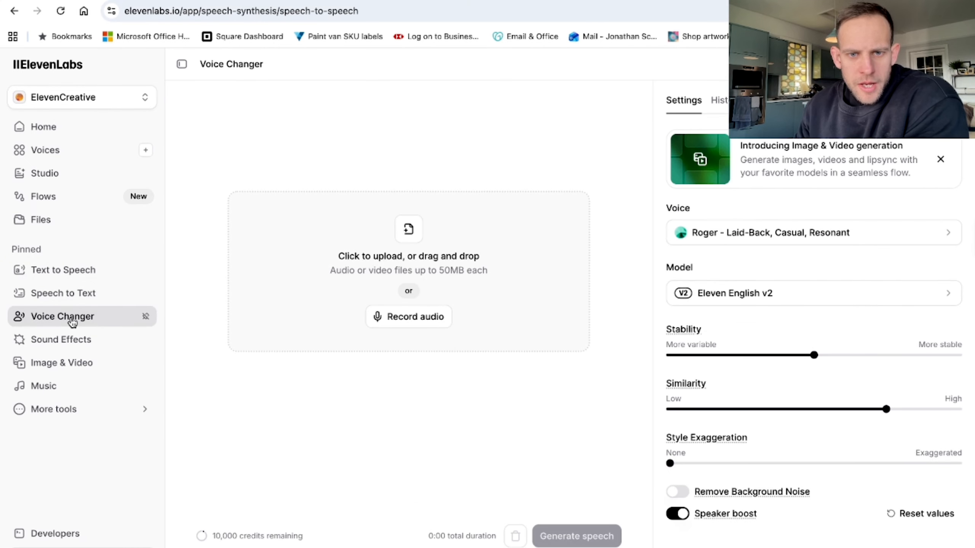
# Paste the Beachcliff Medical Centre dentist review into Text to Speech and choose the voice "Jessa - Easygoing and Effortless".
pyautogui.click(78, 274)
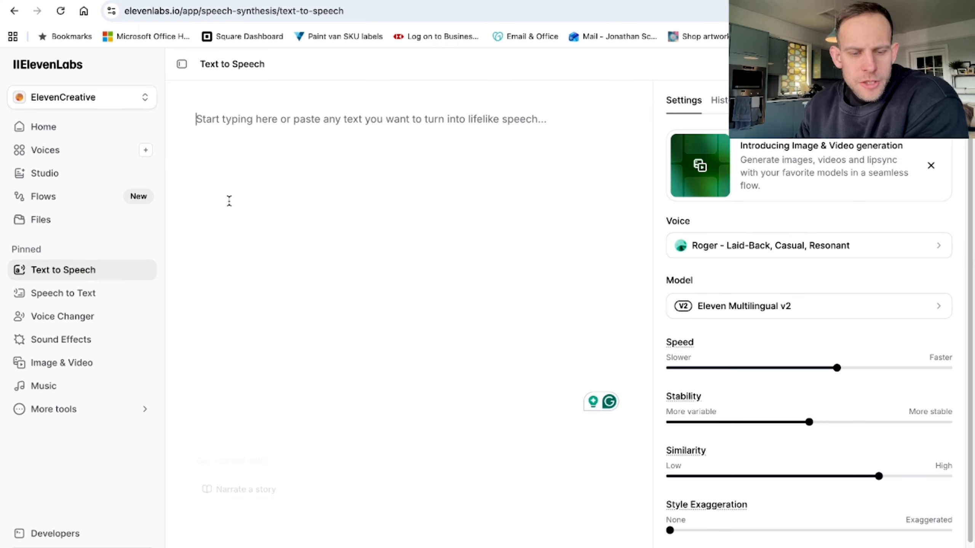
pyautogui.write('I had been putting off visiting the dentist for years, if I am honest. But from the moment I called to book, the team at Beachcliff Medical Centre made me feel completely at ease. The surgery itself is spotless, modern, and nothing like I remembered from years ago. Dr Elm took the time to actually explain what was happening at every stage, which made a huge difference. I came in for a filling and left feeling like I had finally found a dentist I can trust. I will not be leaving it so long next time.')
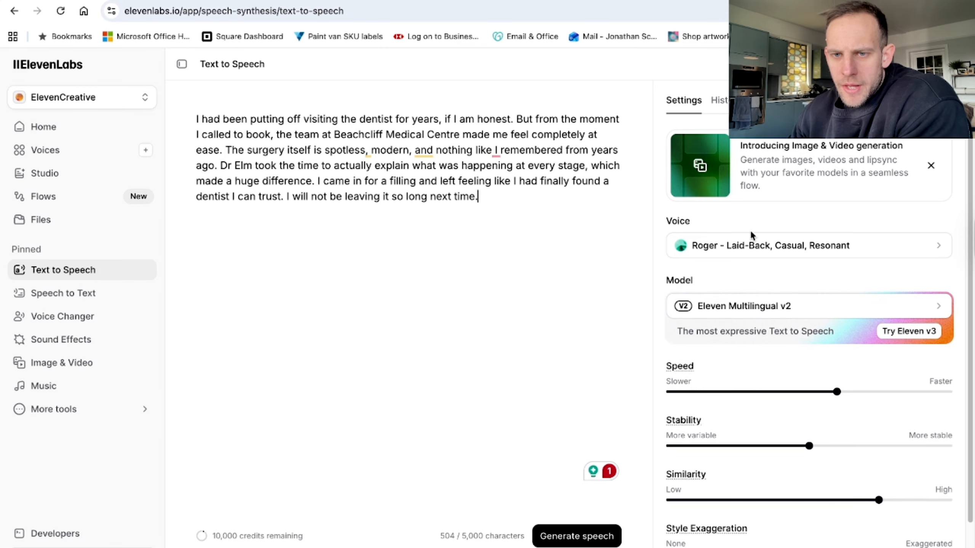
pyautogui.click(840, 246)
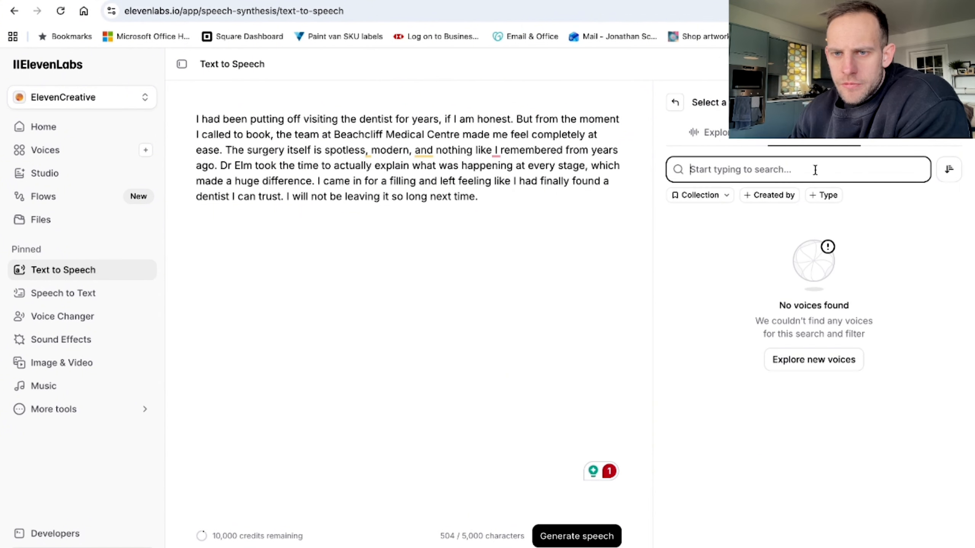
pyautogui.click(714, 135)
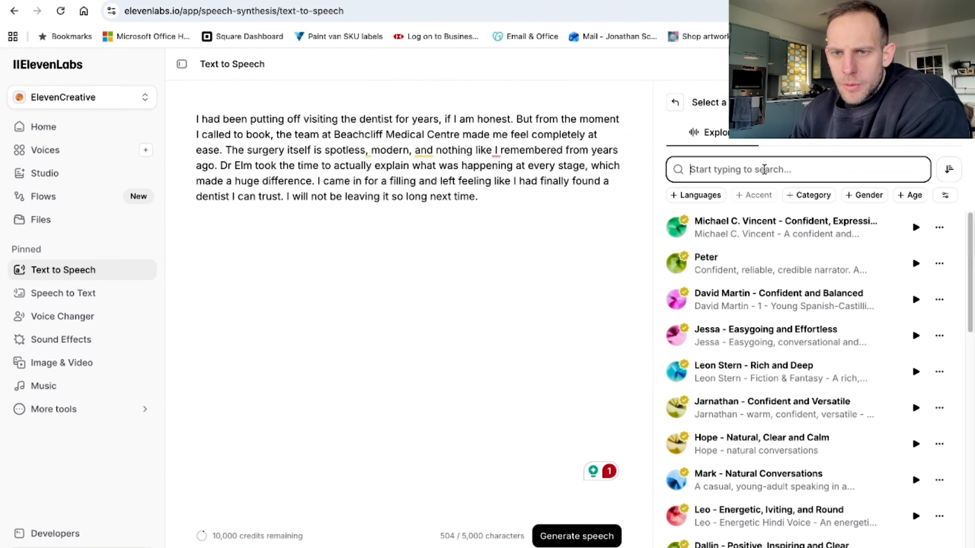
pyautogui.scroll(-1, 744, 246)
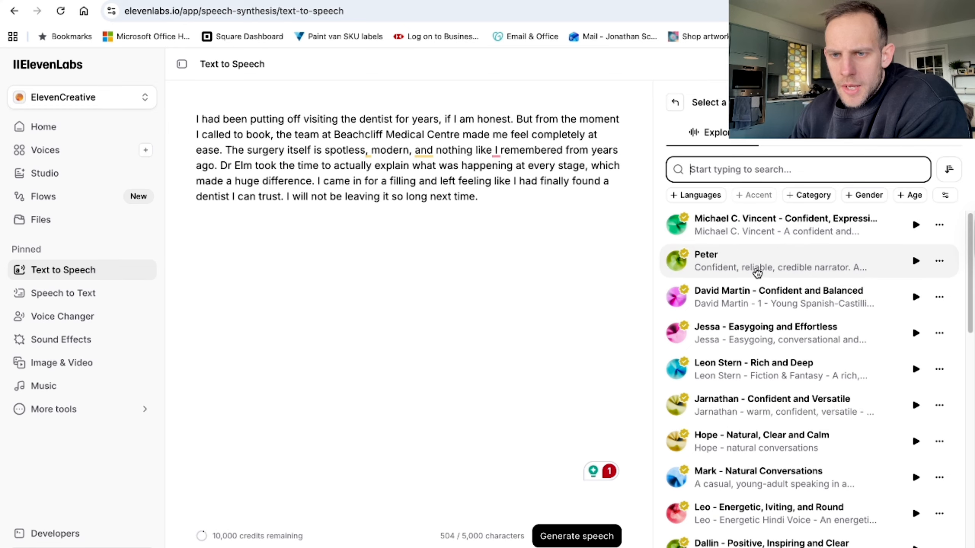
pyautogui.scroll(-1, 761, 292)
pyautogui.click(763, 330)
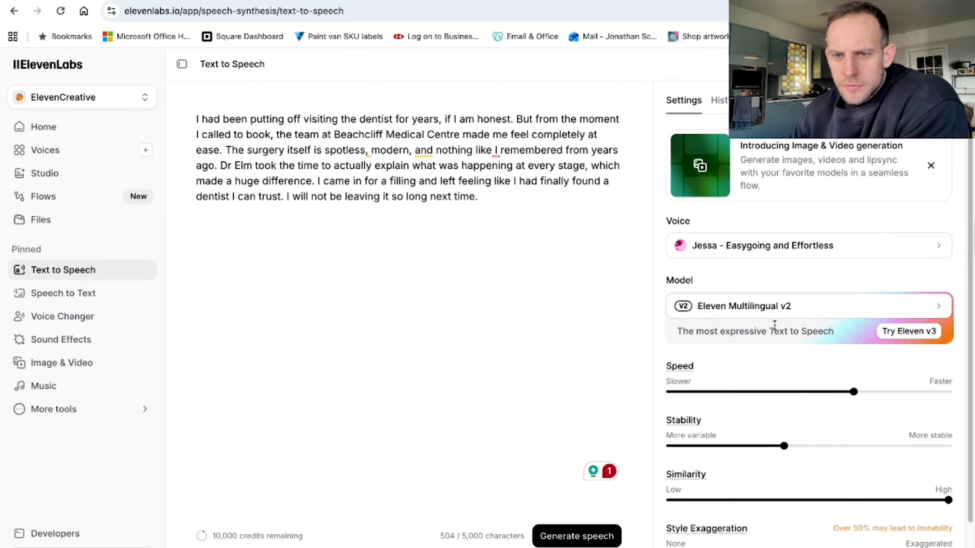
# Generate speech from the dentist review, look over the voice settings and download the resulting audio.
pyautogui.click(572, 537)
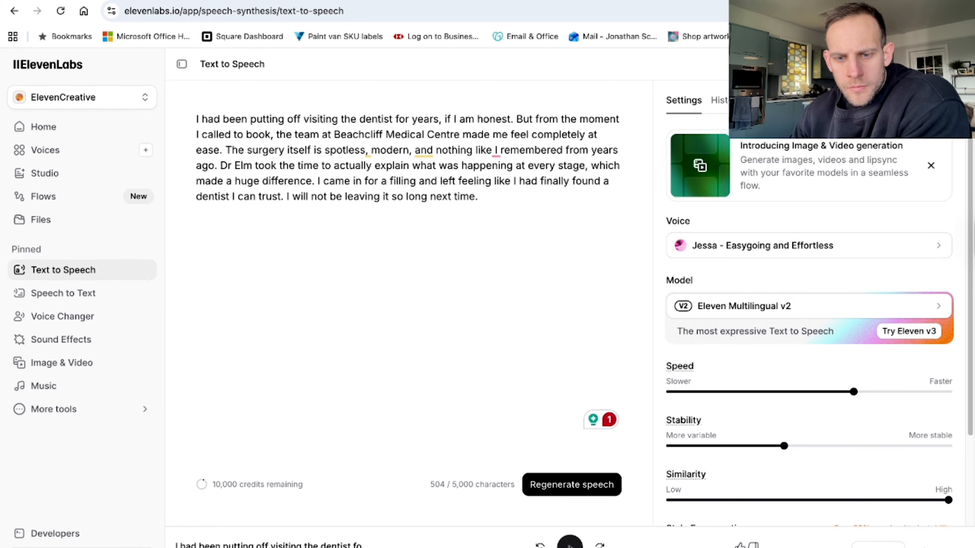
pyautogui.scroll(-1, 838, 380)
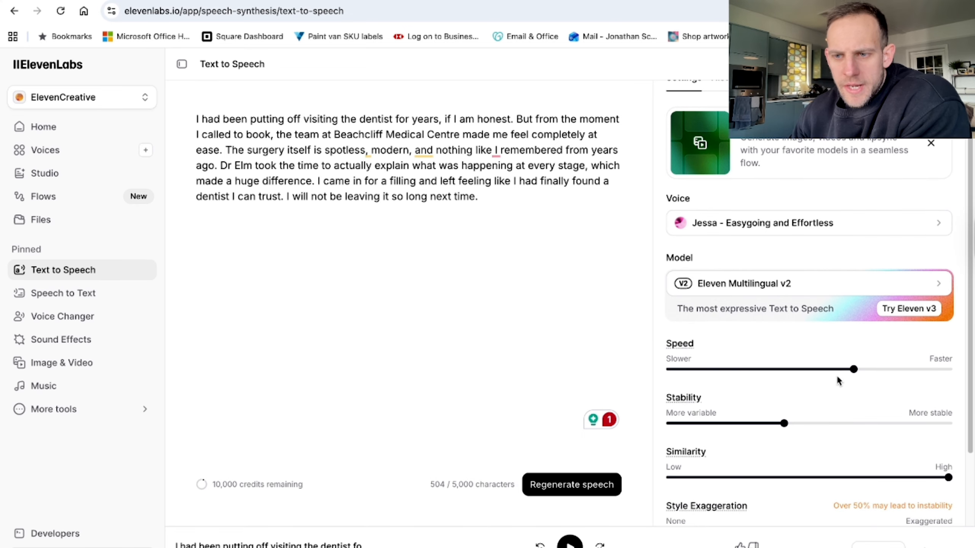
pyautogui.scroll(-1, 860, 376)
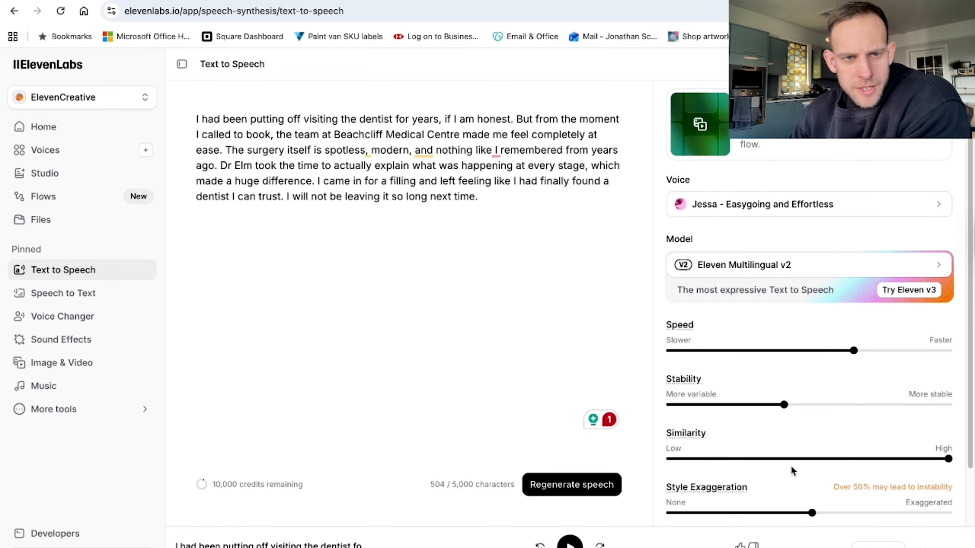
pyautogui.scroll(-1, 791, 465)
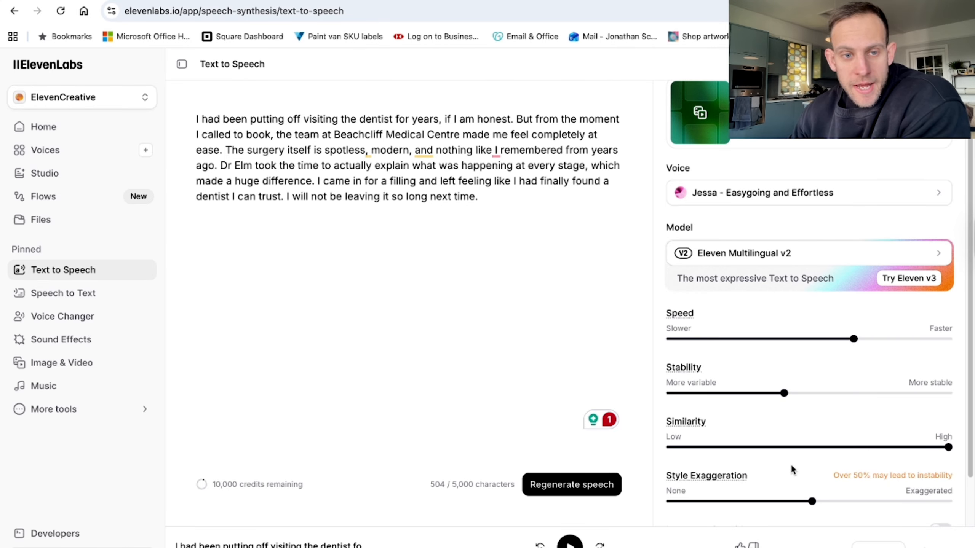
pyautogui.scroll(-3, 791, 464)
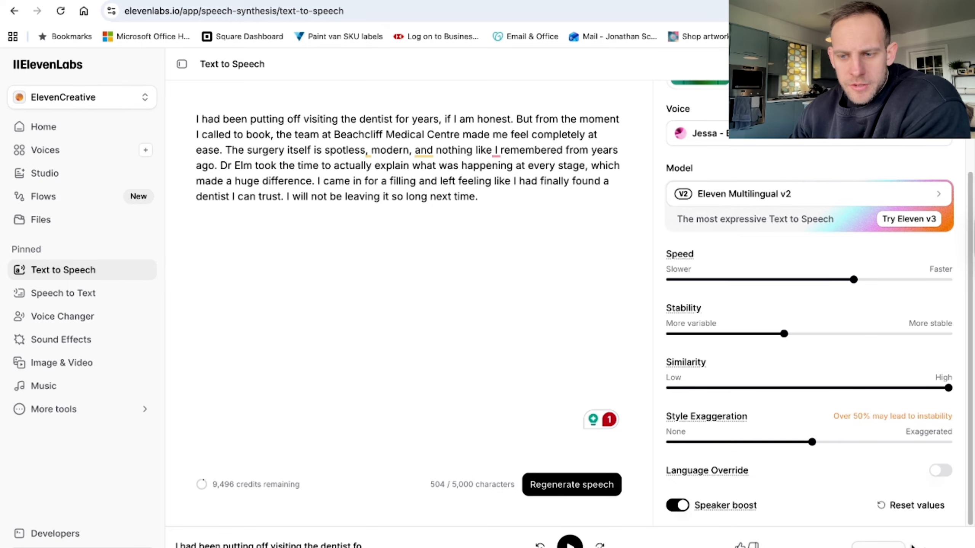
pyautogui.click(925, 545)
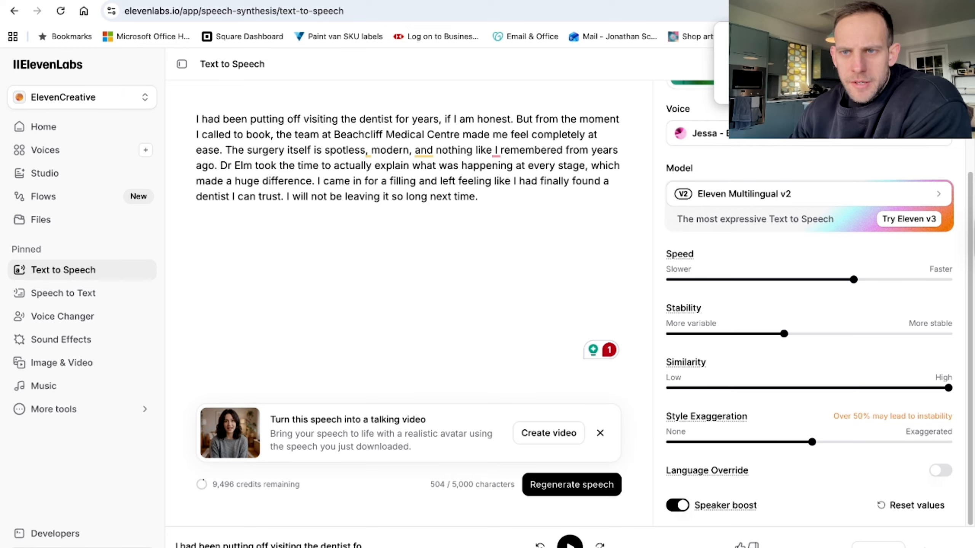
pyautogui.click(499, 286)
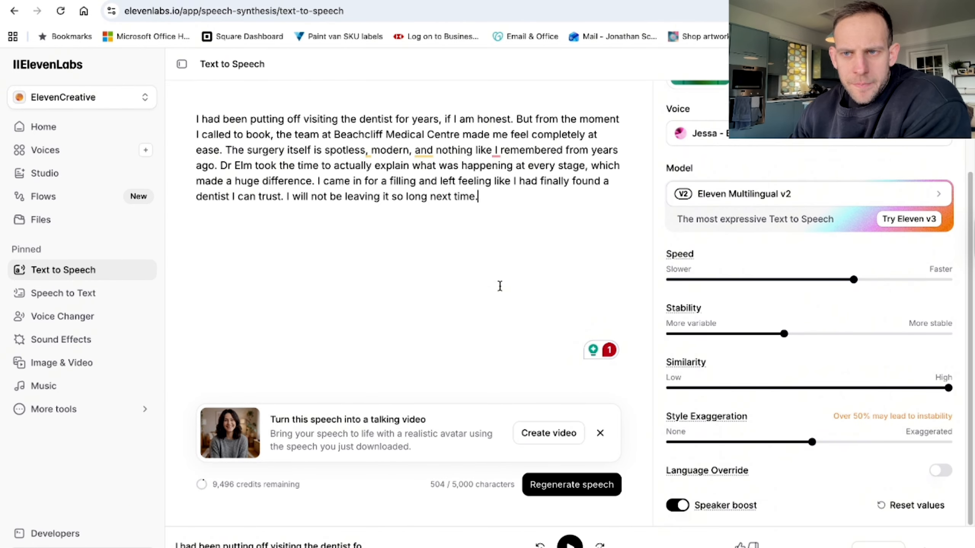
# Upload the recording 0313 (22).MP3 from the Desktop to Voice Changer.
pyautogui.click(89, 317)
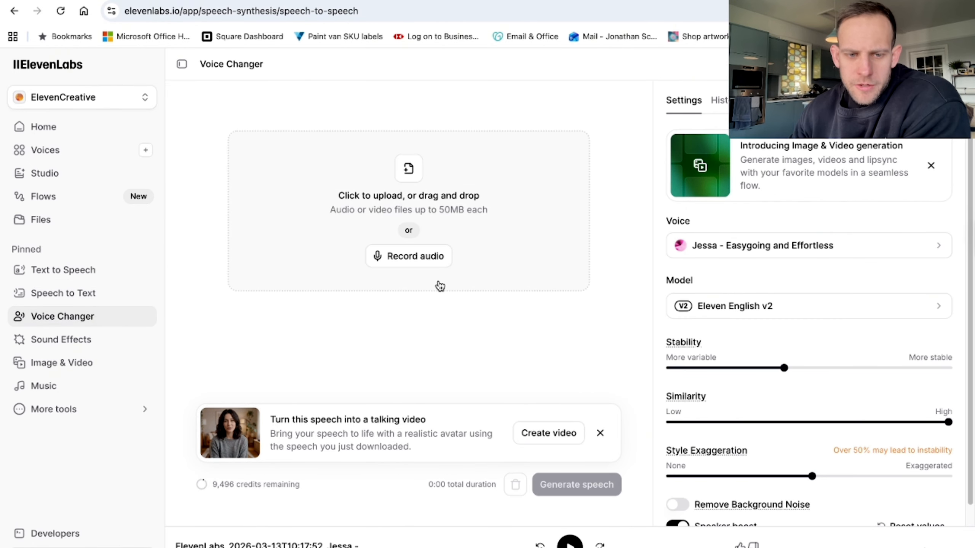
pyautogui.click(412, 170)
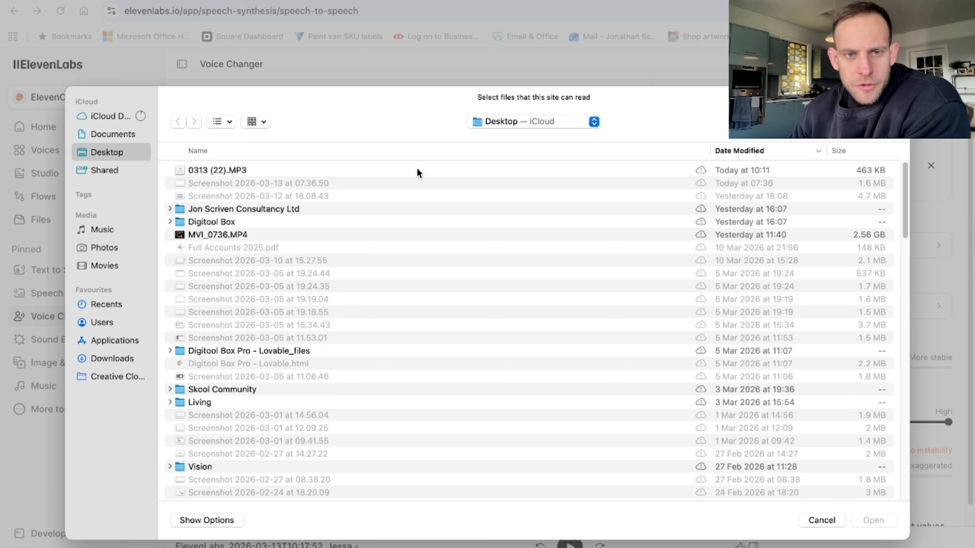
pyautogui.doubleClick(217, 169)
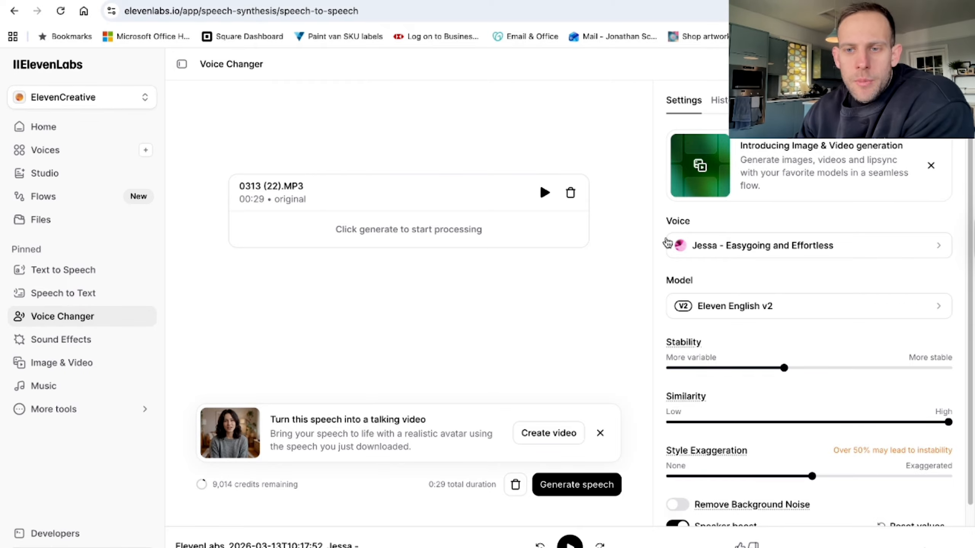
# Check the voice library, keep the Jessa voice and convert the uploaded recording with it.
pyautogui.click(774, 244)
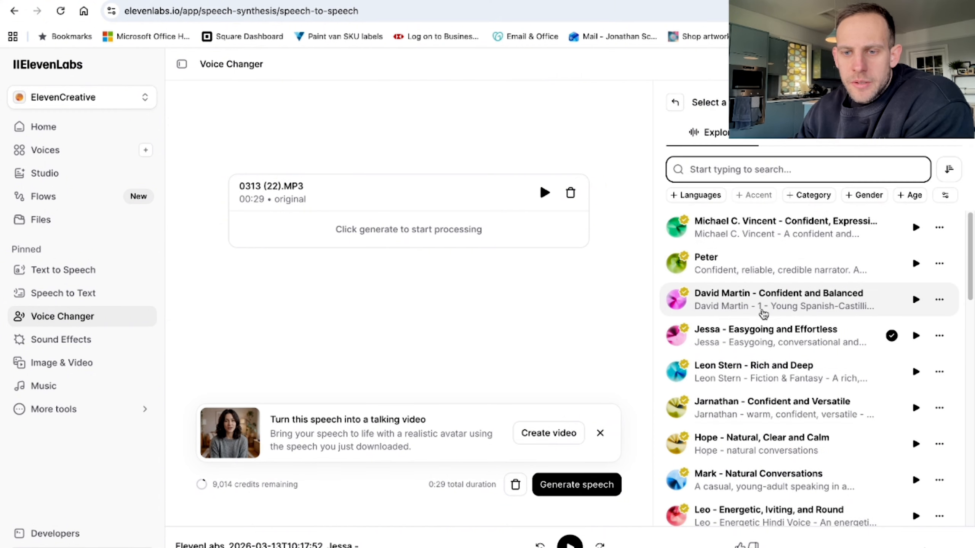
pyautogui.click(451, 325)
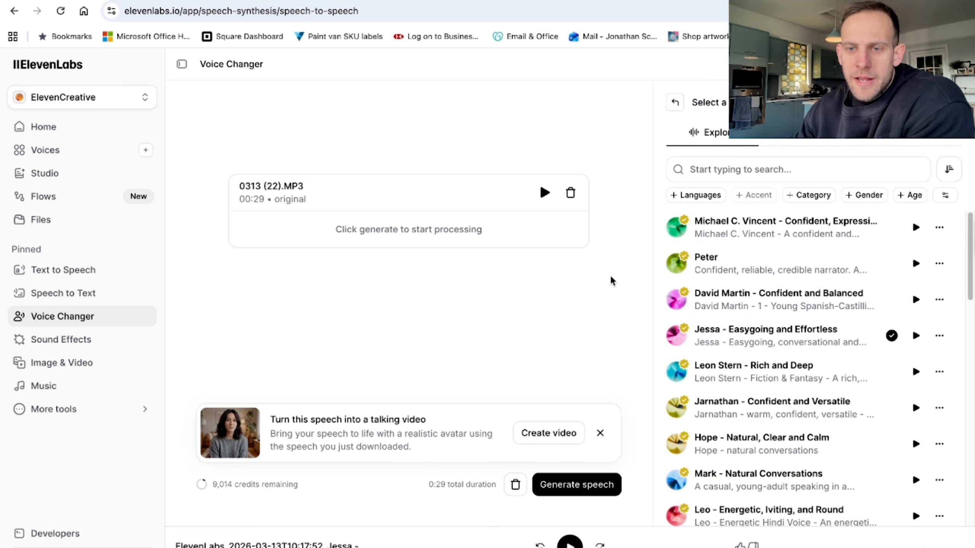
pyautogui.click(674, 102)
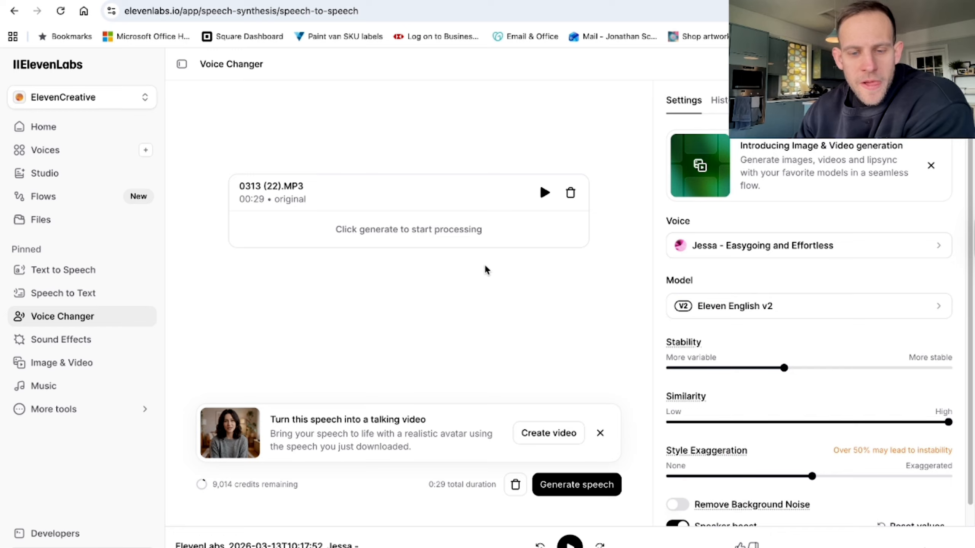
pyautogui.click(582, 485)
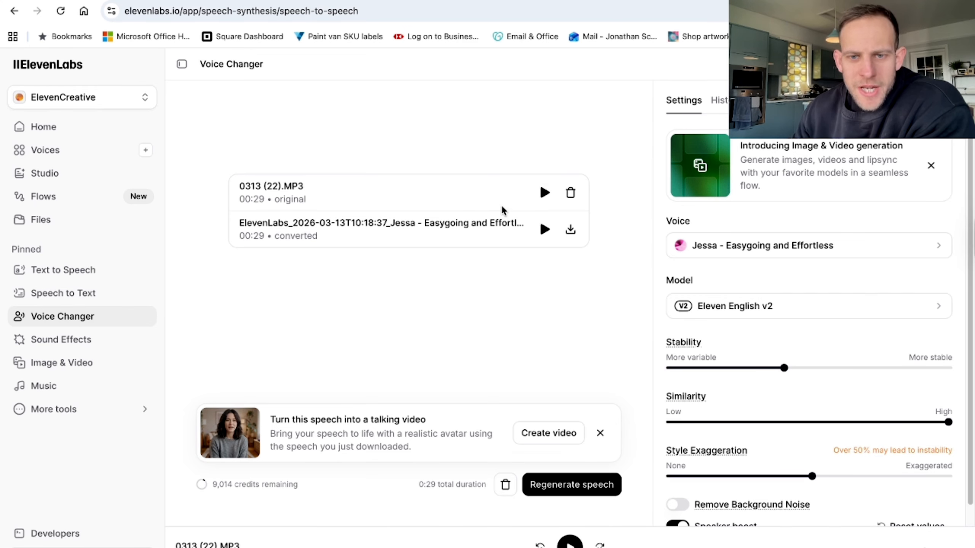
# Play part of the original recording and then the converted version to compare them.
pyautogui.click(544, 194)
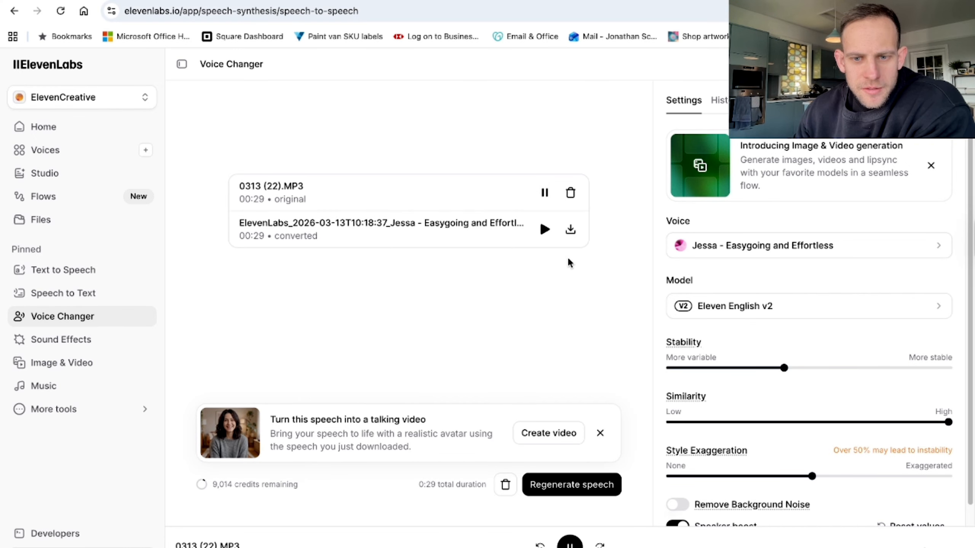
pyautogui.click(545, 194)
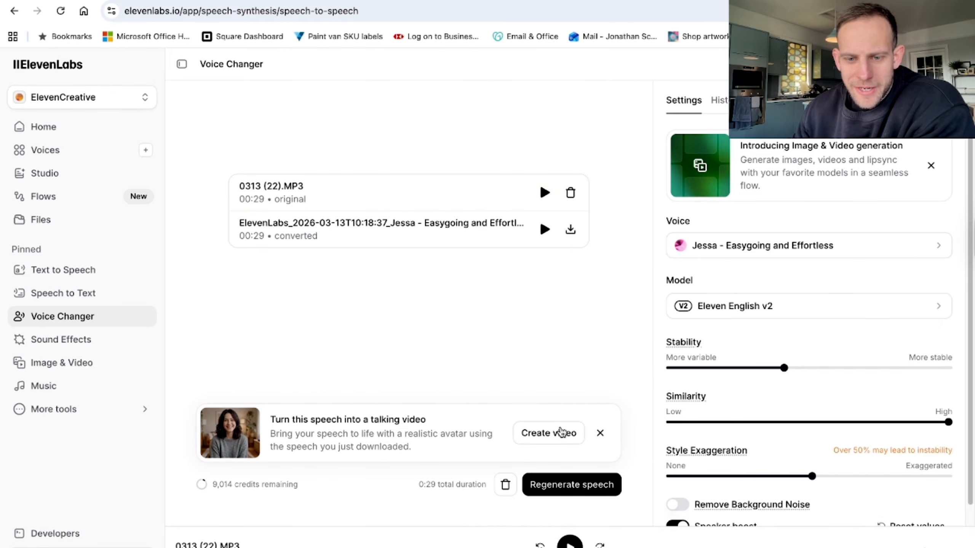
pyautogui.click(544, 230)
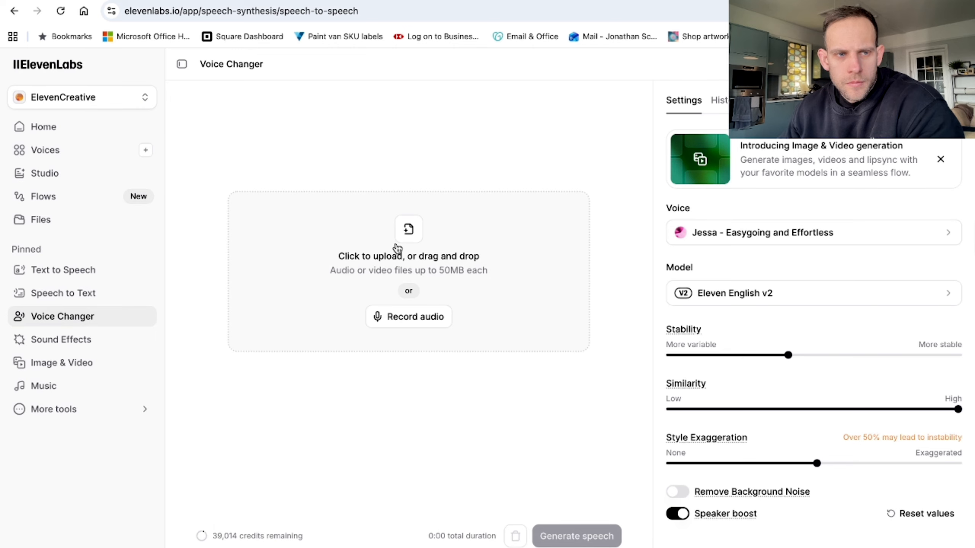
# Start a new Instant Voice Clone from the Desktop recording 0313 (22).MP3 and continue to its voice information.
pyautogui.click(147, 151)
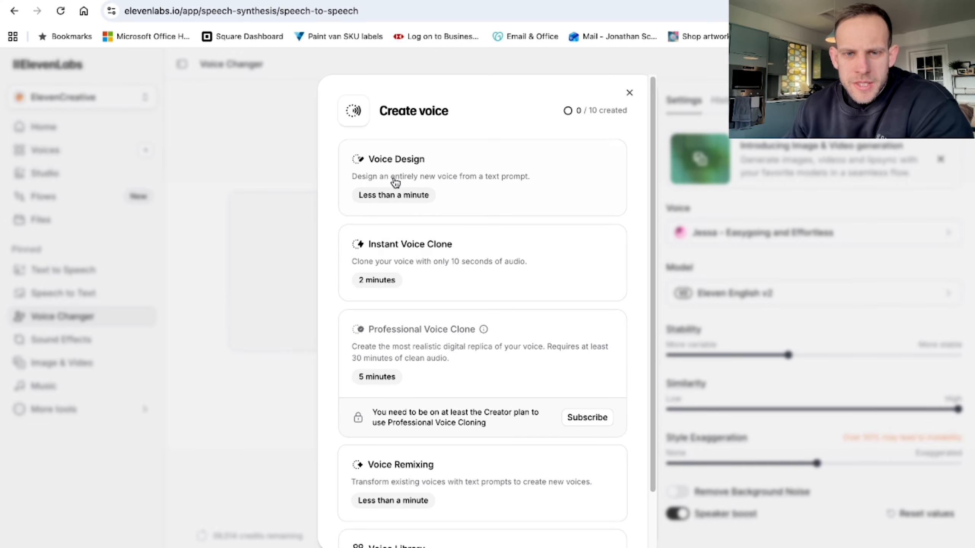
pyautogui.click(461, 265)
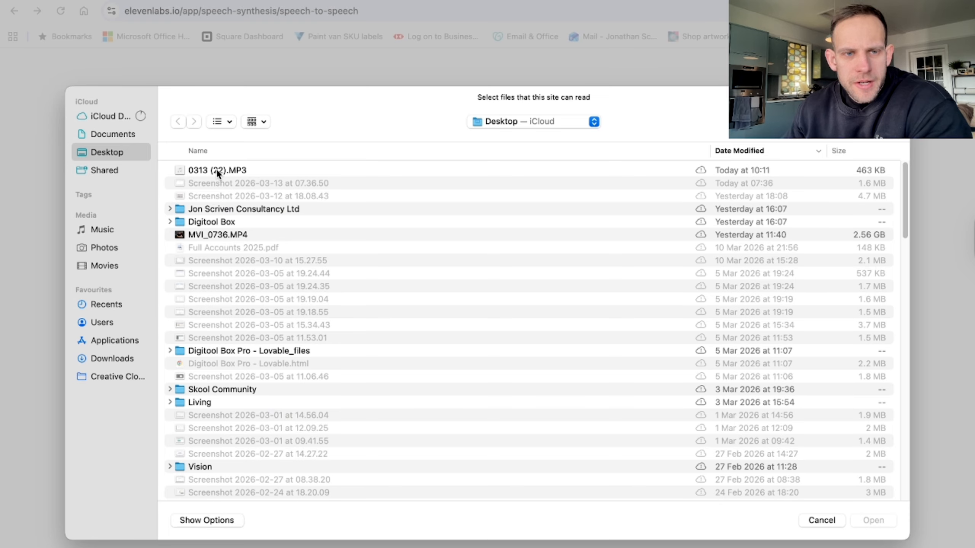
pyautogui.doubleClick(216, 169)
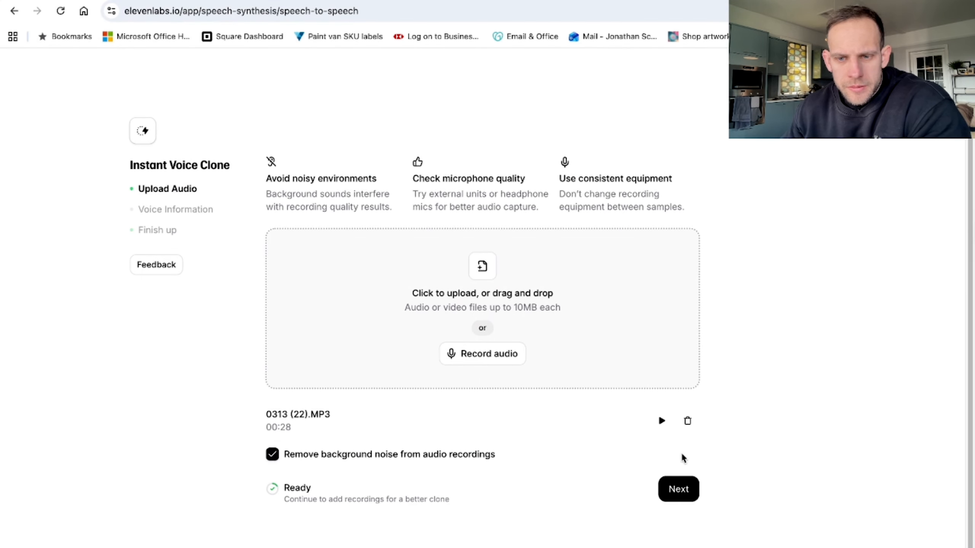
pyautogui.click(685, 488)
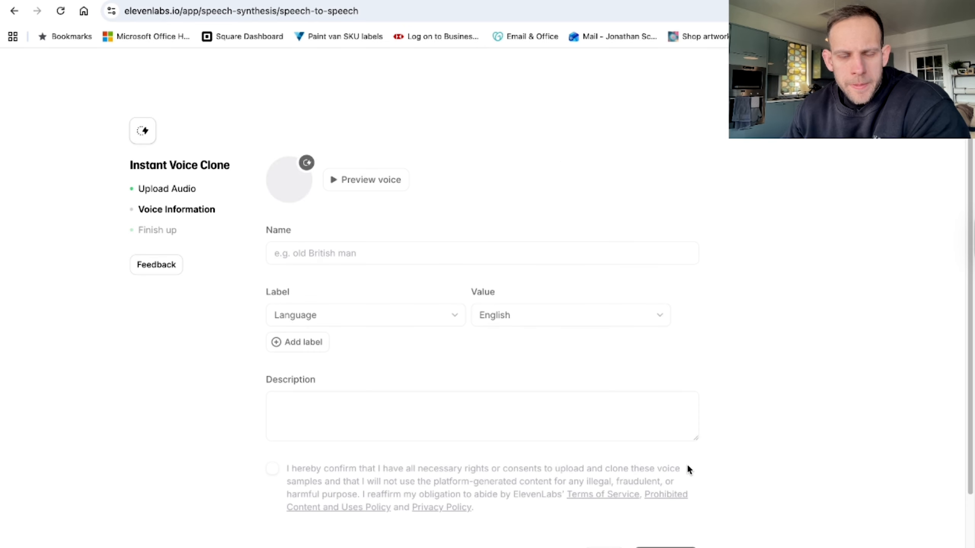
# Name the cloned voice "Me" followed by the speaker's first name in parentheses.
pyautogui.click(331, 256)
pyautogui.write('M')
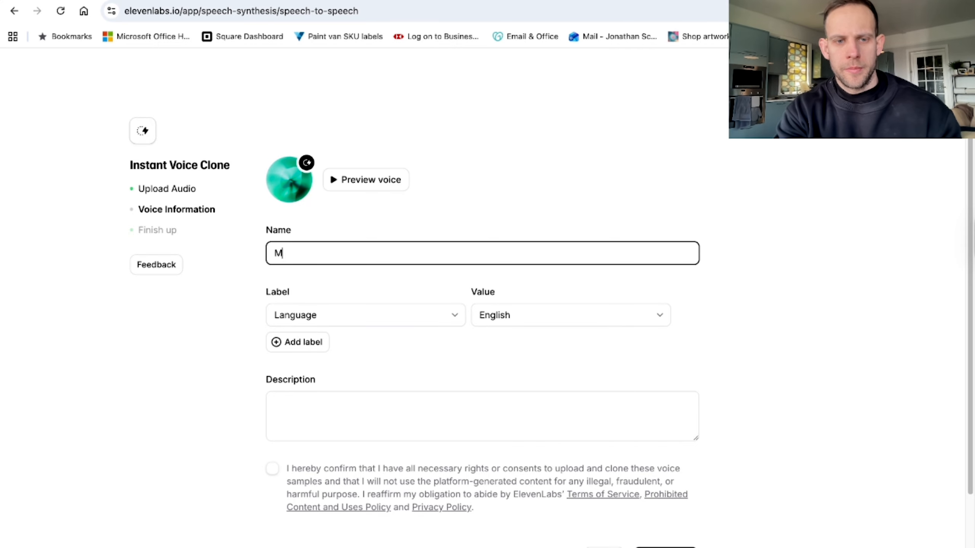
pyautogui.write('e 0(ON')
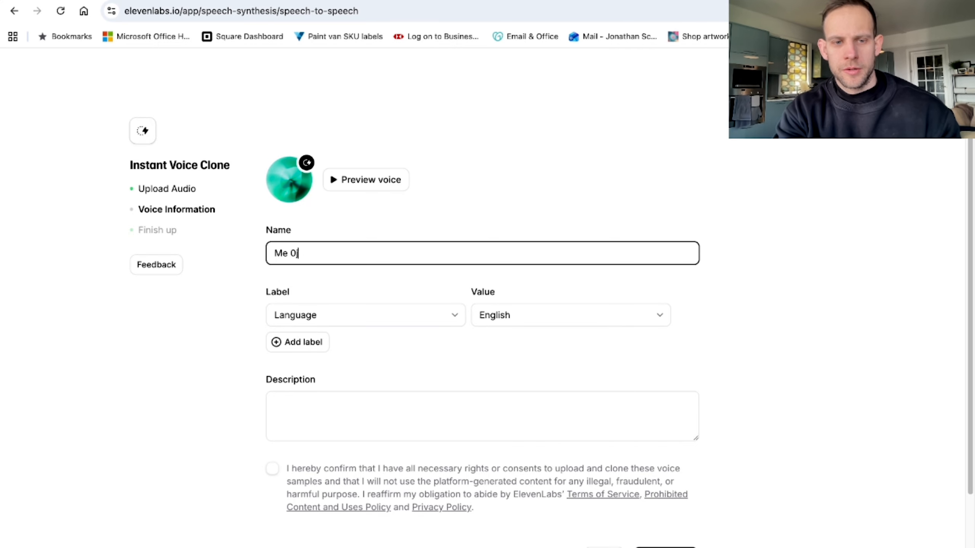
pyautogui.press('BackSpace')
pyautogui.press('BackSpace')
pyautogui.press('BackSpace')
pyautogui.write('(')
pyautogui.press('BackSpace')
pyautogui.press('BackSpace')
pyautogui.press('BackSpace')
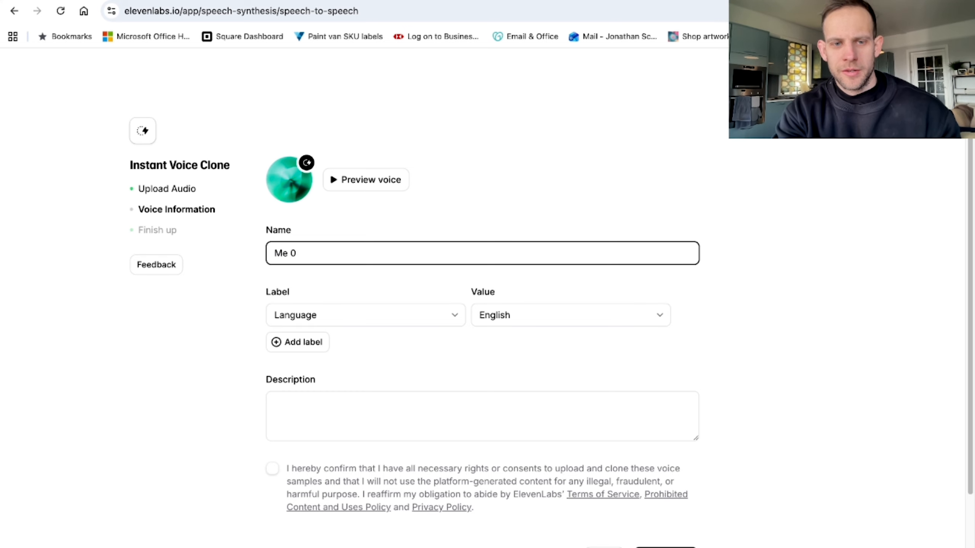
pyautogui.write('(Jon')
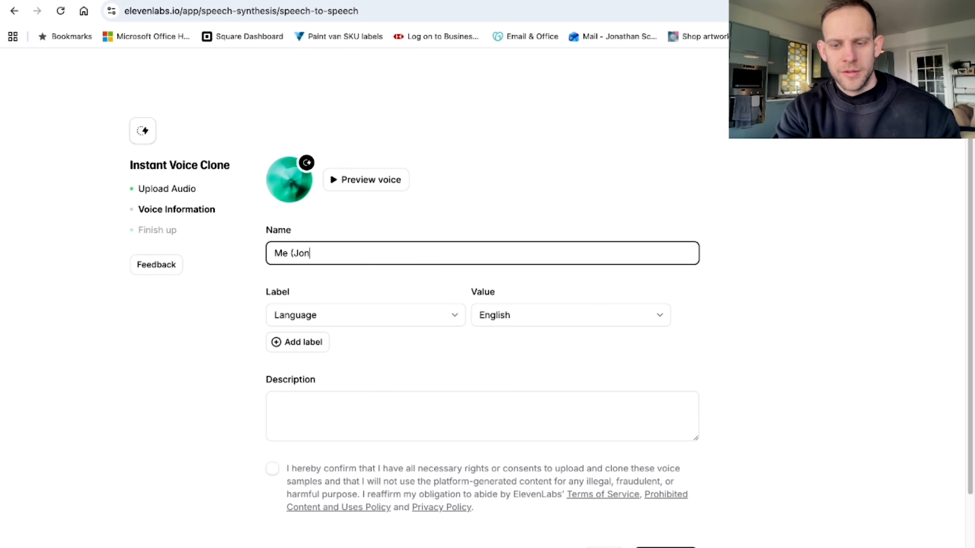
pyautogui.write(')')
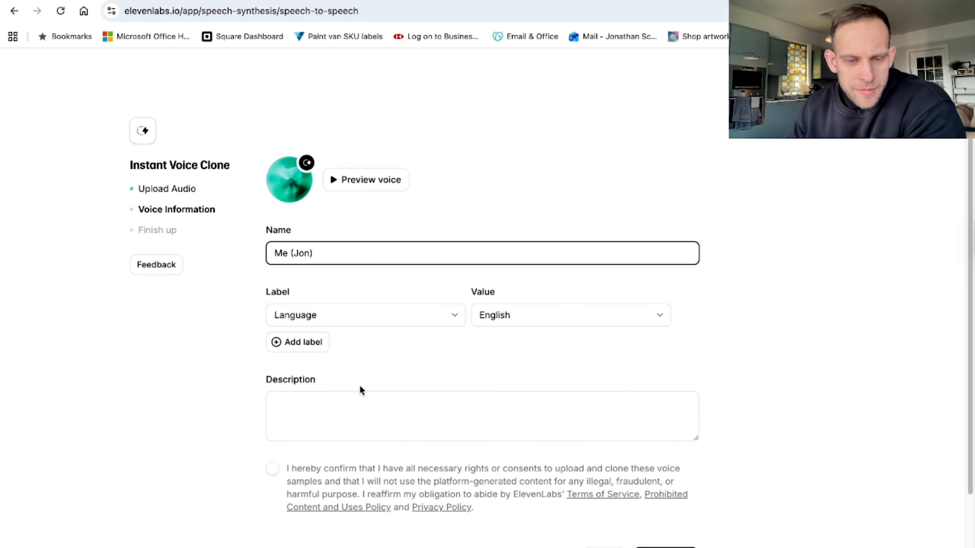
# Confirm the rights and consent statement for the voice samples and save the cloned voice.
pyautogui.scroll(-3, 366, 403)
pyautogui.click(276, 373)
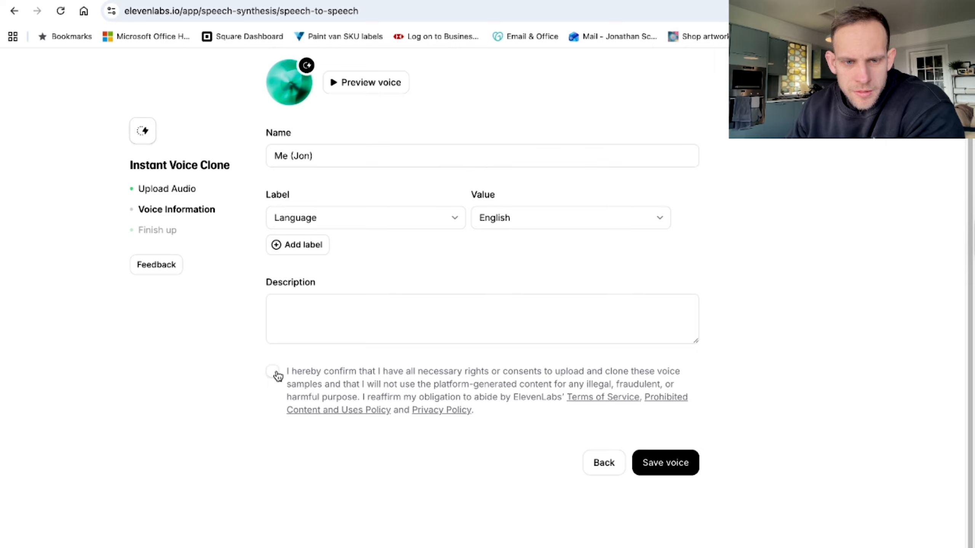
pyautogui.click(672, 465)
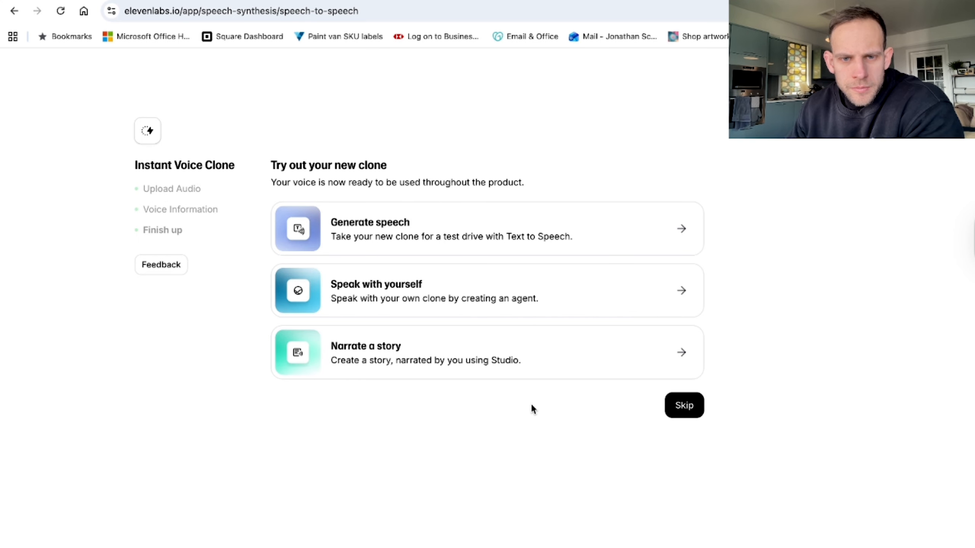
# Try out the new clone in Text to Speech by generating speech from the existing dentist review text.
pyautogui.click(578, 238)
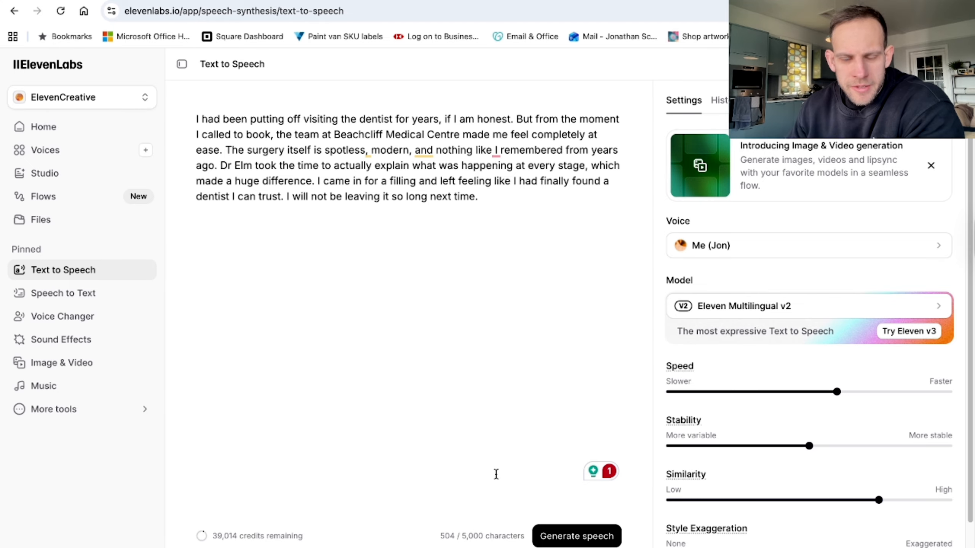
pyautogui.click(577, 537)
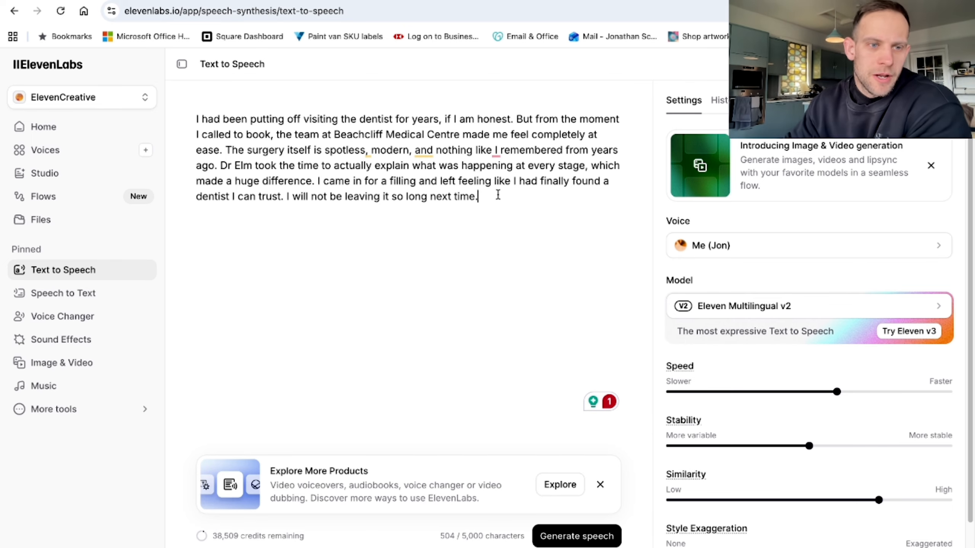
# Open a new Instant Voice Clone to view its audio upload and recording options, and return to the ElevenLabs home page.
pyautogui.click(146, 150)
pyautogui.click(425, 253)
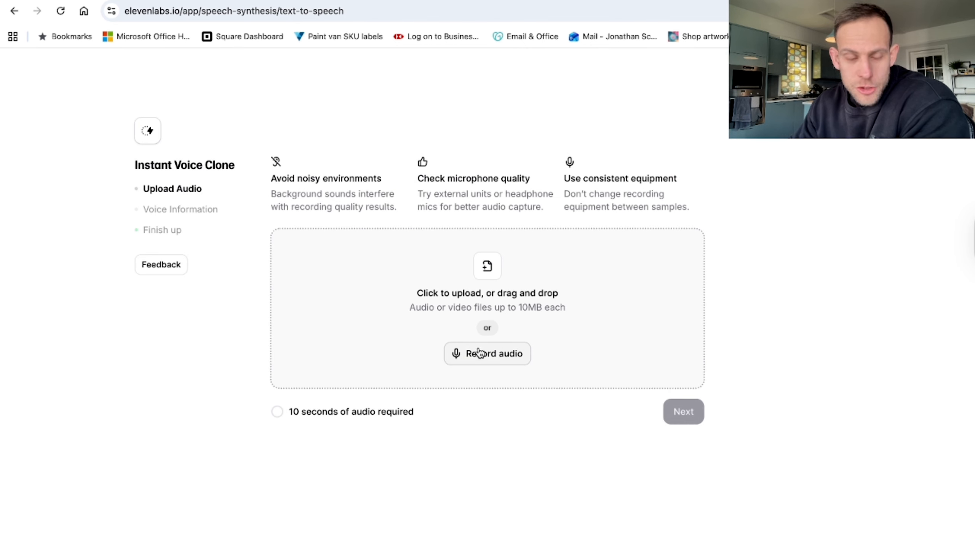
pyautogui.click(15, 11)
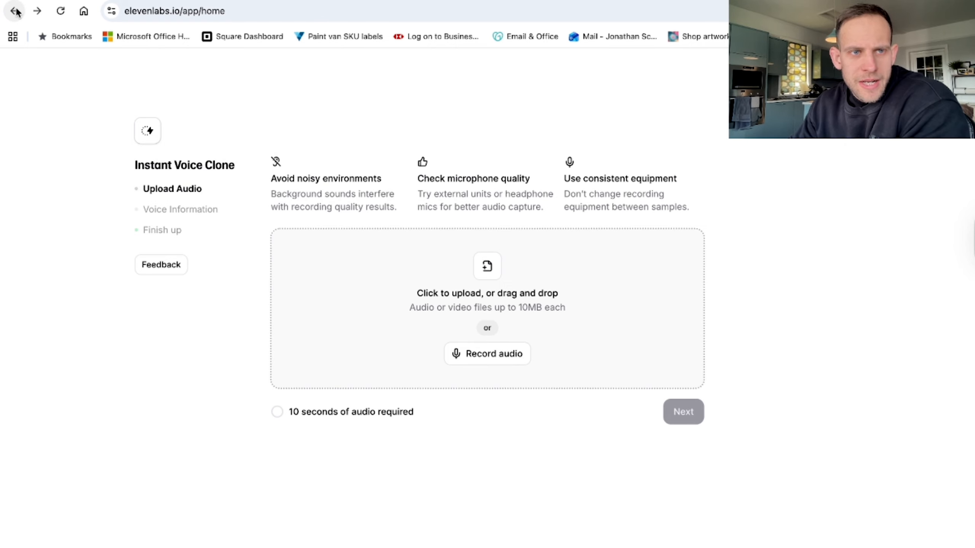
pyautogui.click(188, 12)
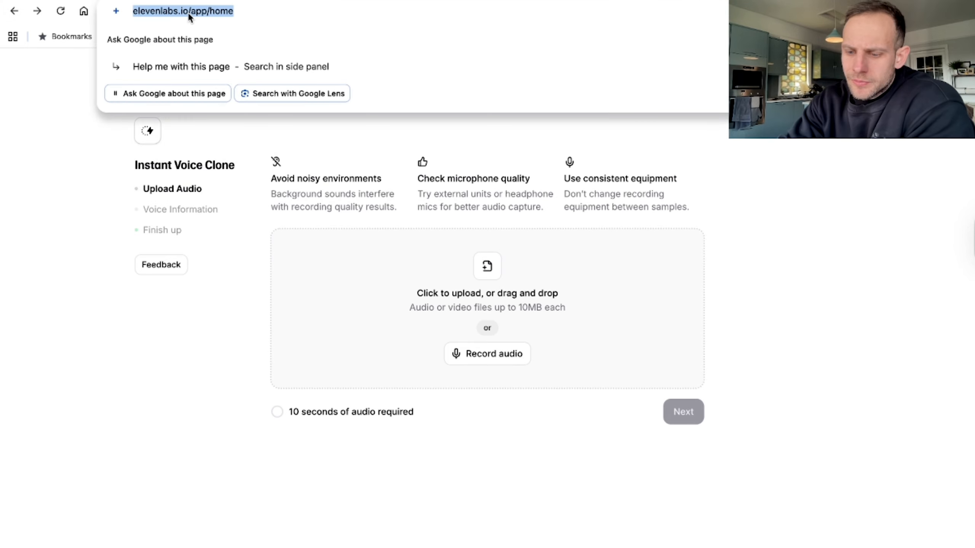
pyautogui.press('Return')
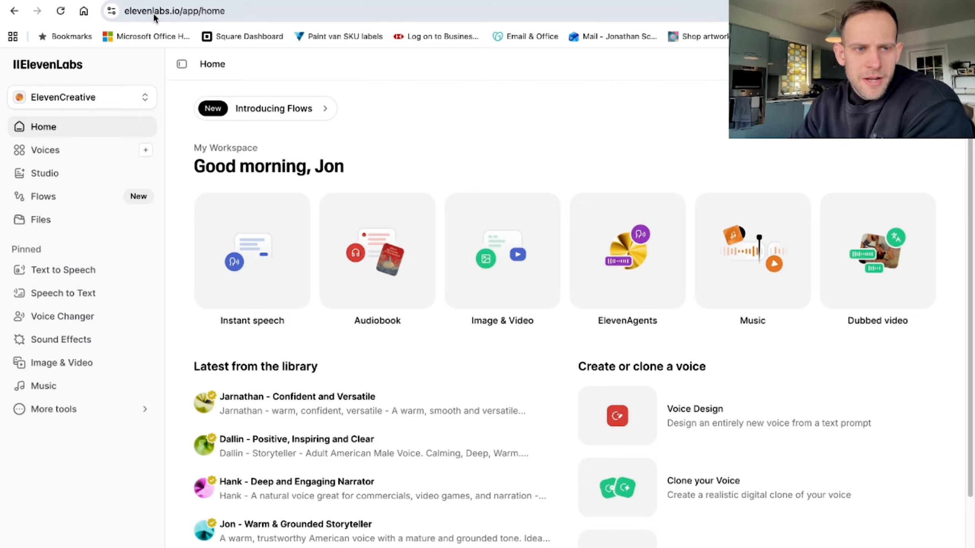